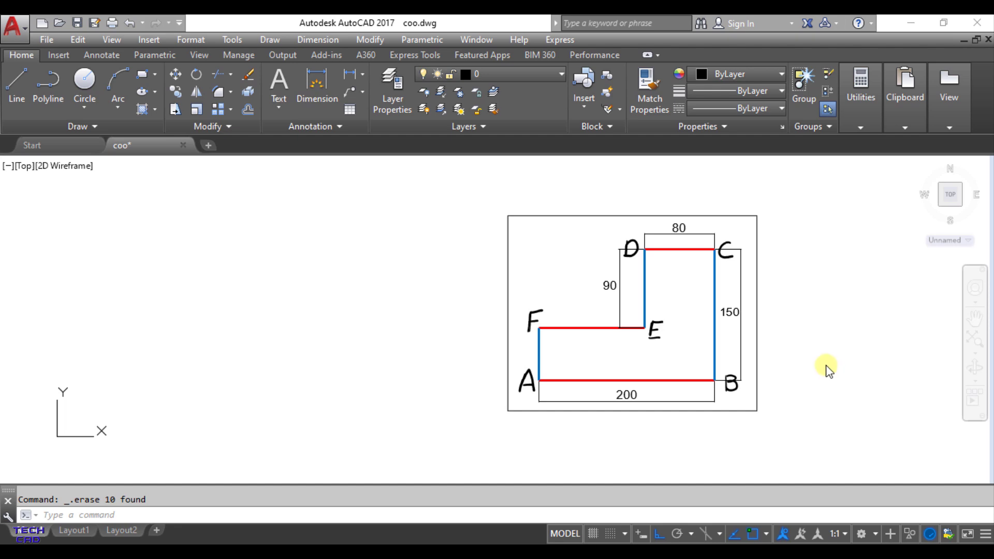
# Start the Line tool with its first point at the origin 0,0.
pyautogui.click(25, 93)
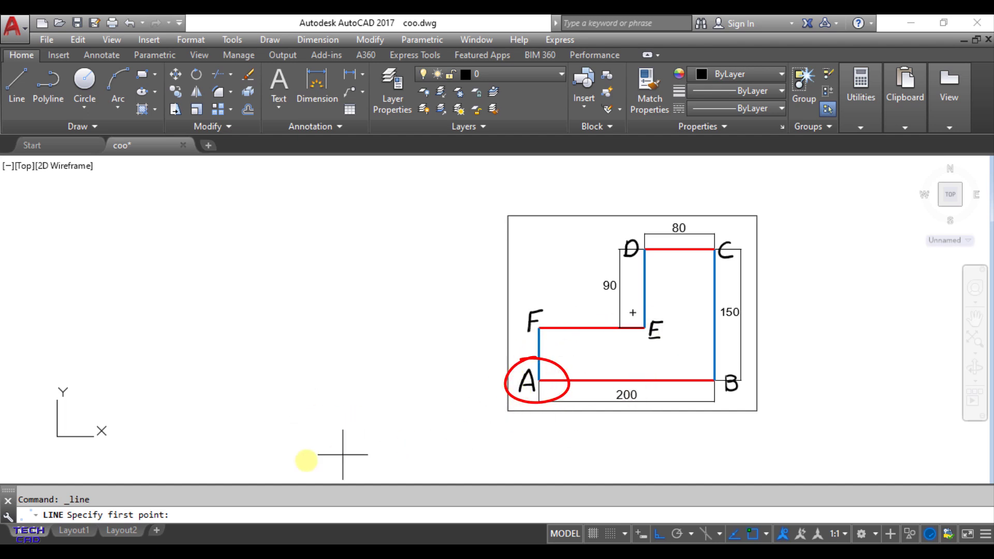
pyautogui.write('0,0')
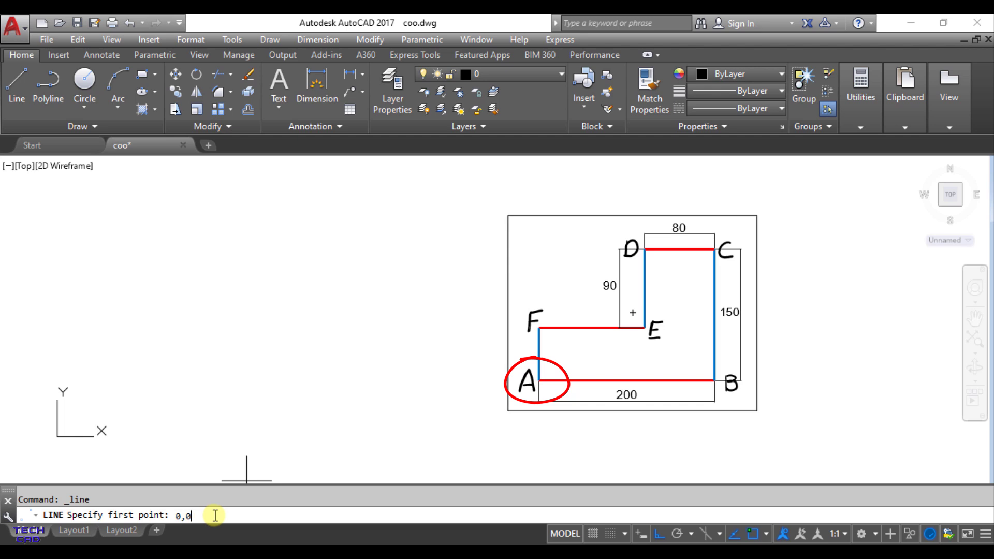
pyautogui.press('Return')
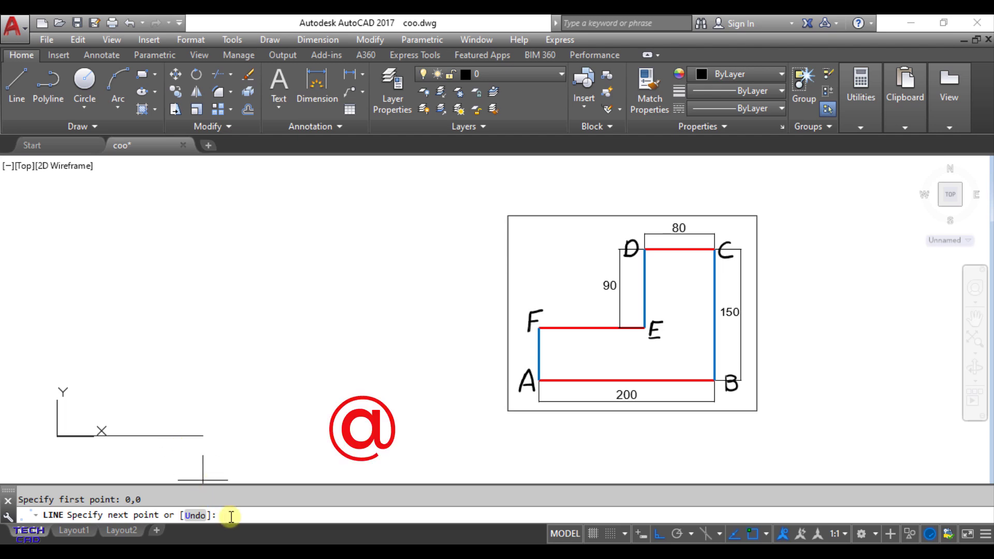
pyautogui.write('@')
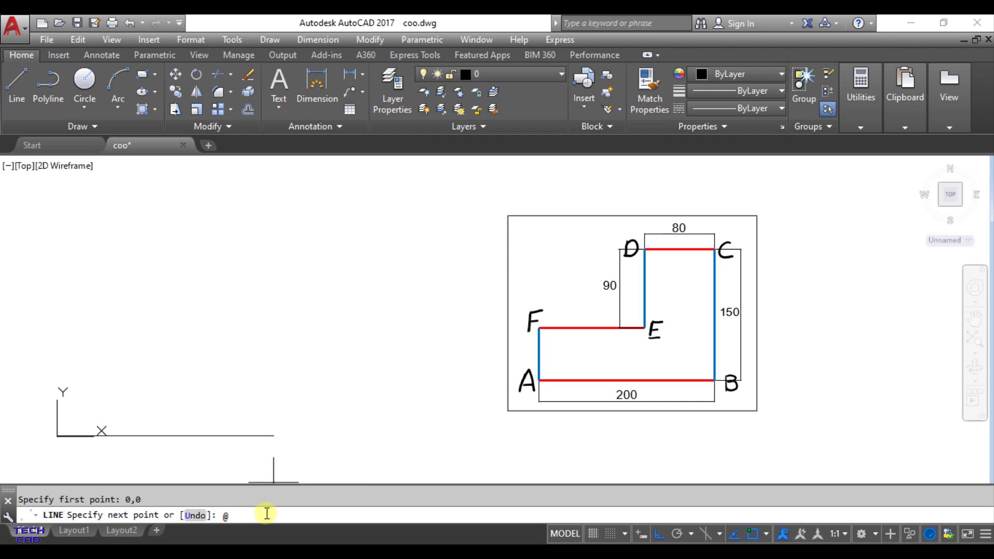
pyautogui.write('200,0')
pyautogui.press('Return')
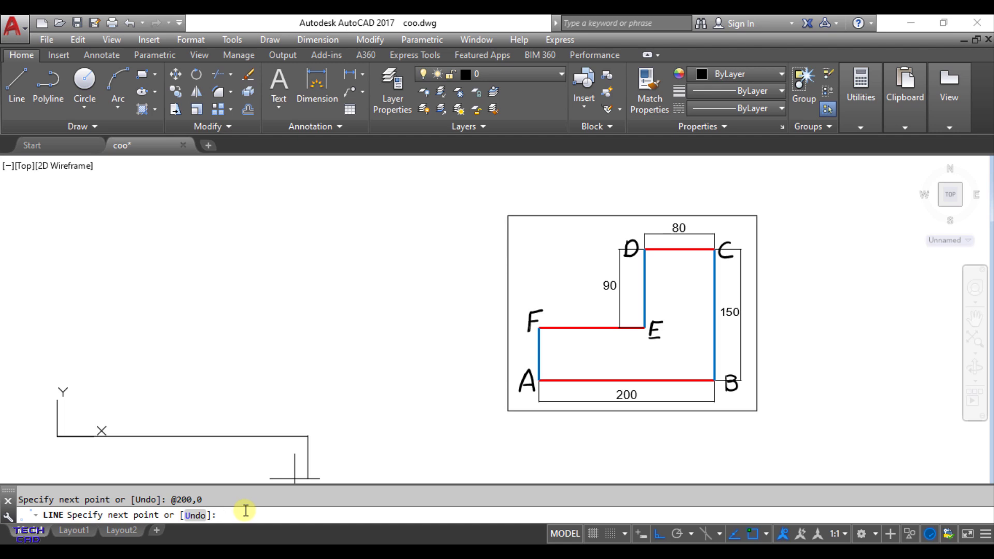
# Draw the 150-unit vertical edge B–C upward with @0,150.
pyautogui.write('@')
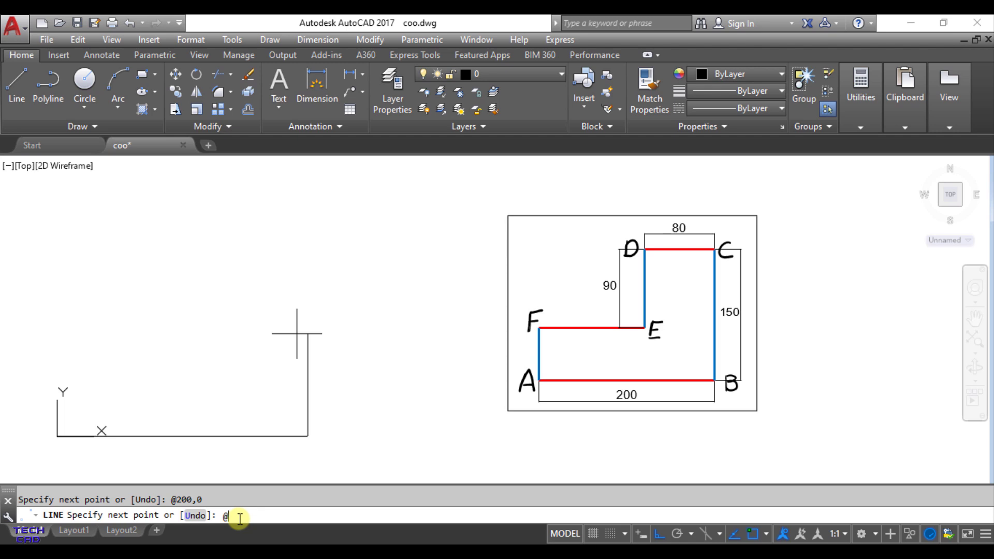
pyautogui.write('0,150')
pyautogui.press('Return')
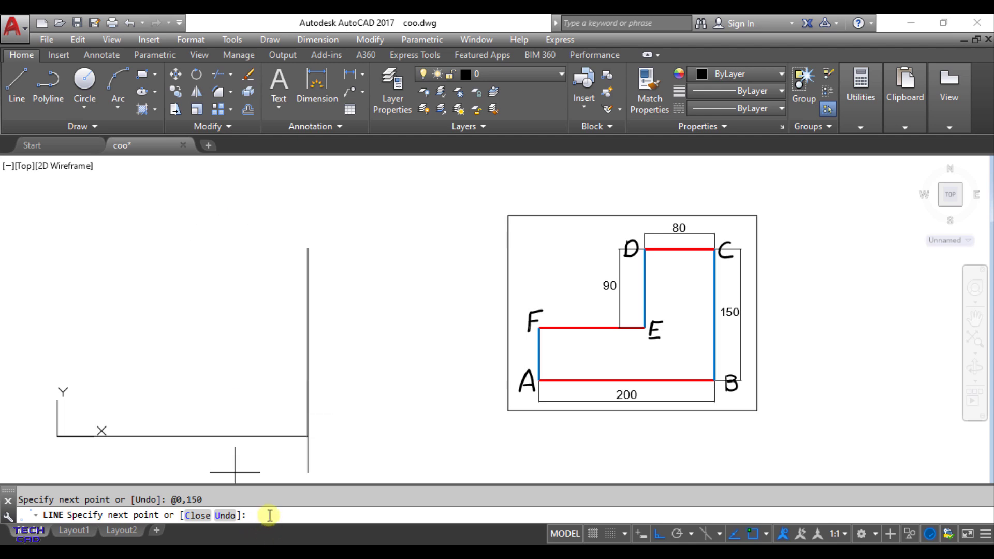
# Draw the 80-unit edge C–D leftward with @-80,0.
pyautogui.write('@')
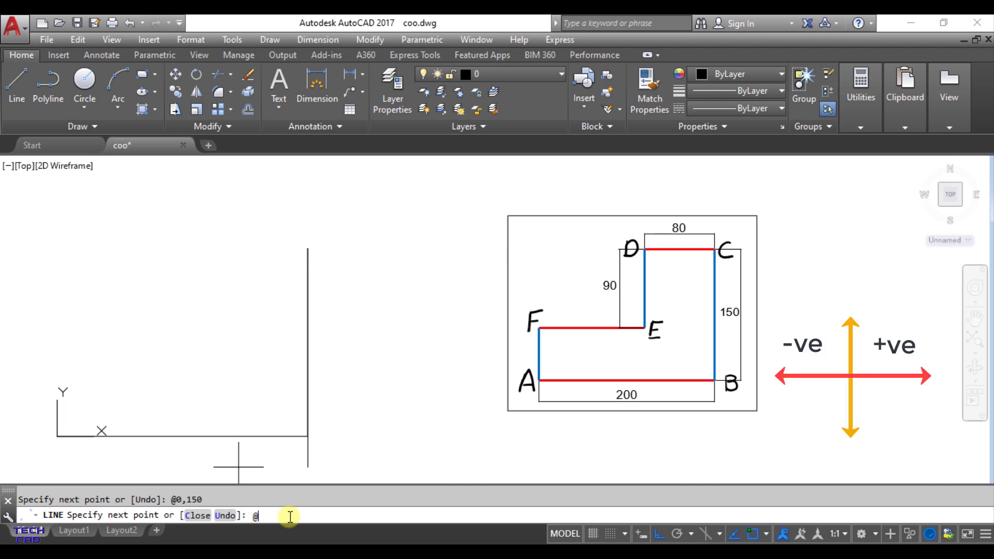
pyautogui.write('-80,0')
pyautogui.press('Return')
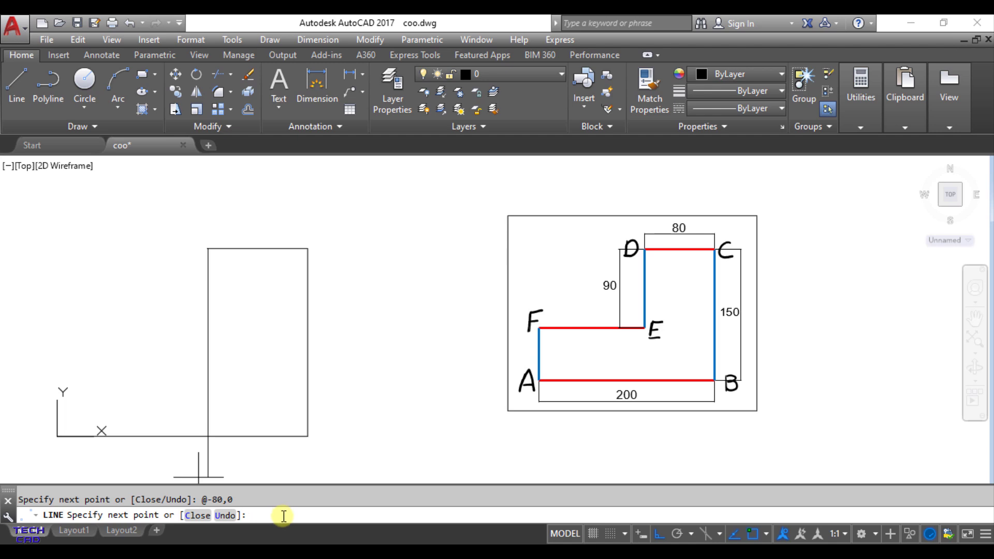
# Draw the 90-unit edge D–E downward with @0,-90, then end the Line command.
pyautogui.write('@')
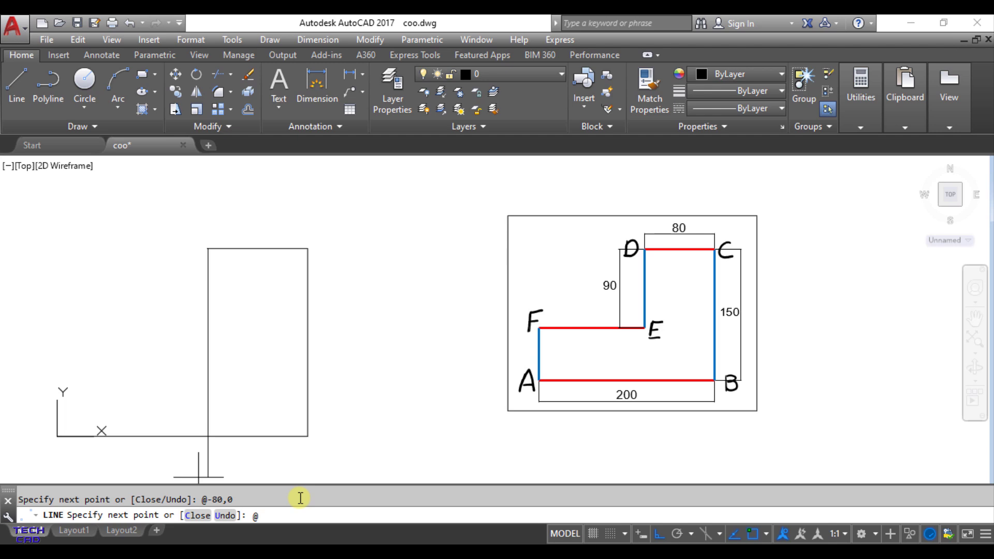
pyautogui.write('0,')
pyautogui.write('-90')
pyautogui.press('Return')
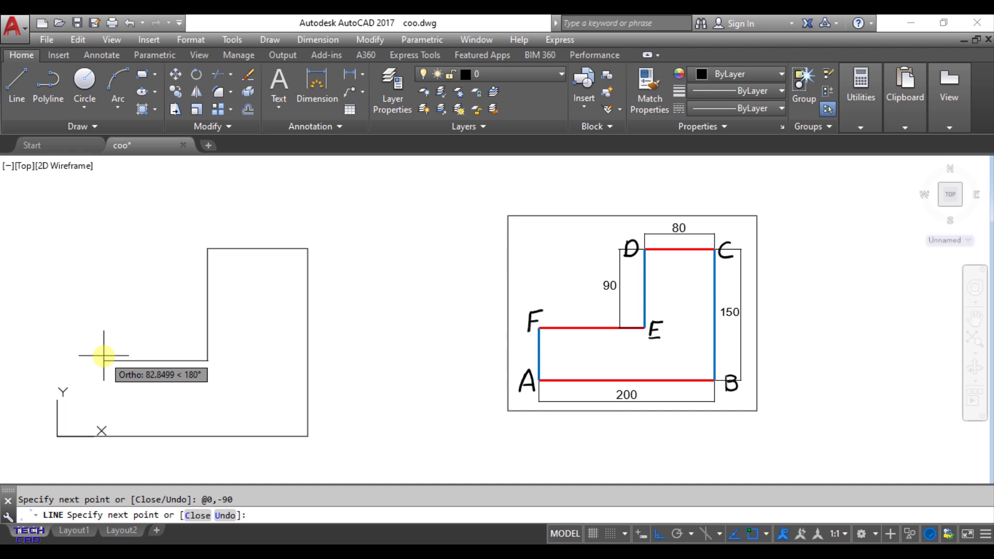
pyautogui.press('Return')
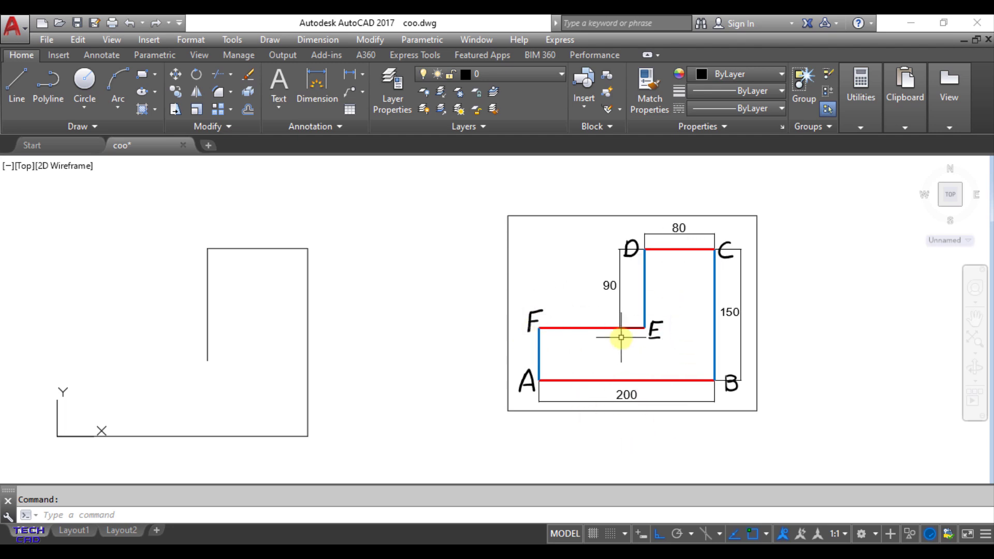
# Restart LINE at the 90-unit edge's lower endpoint and draw 120 units left with @-120,0.
pyautogui.write('l')
pyautogui.press('Return')
pyautogui.click(207, 361)
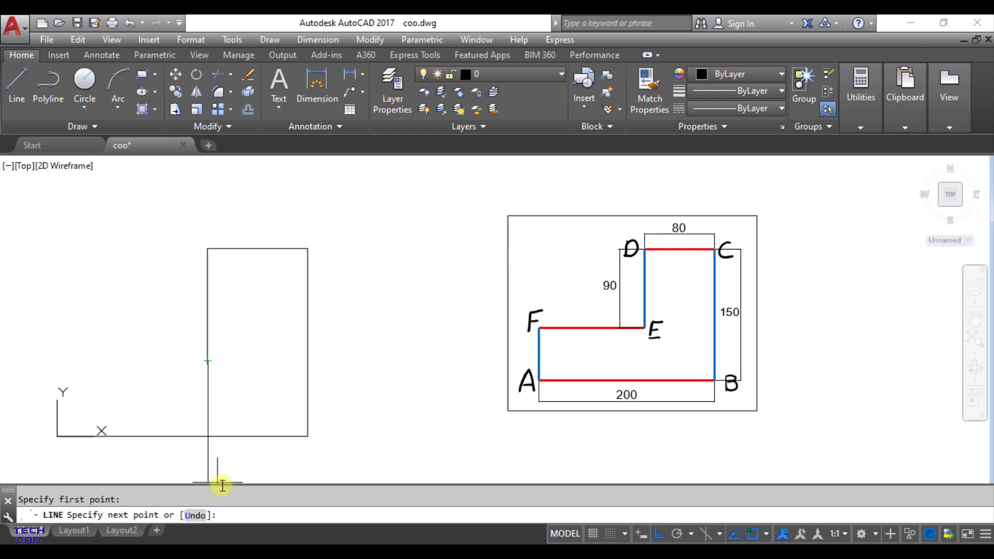
pyautogui.write('@')
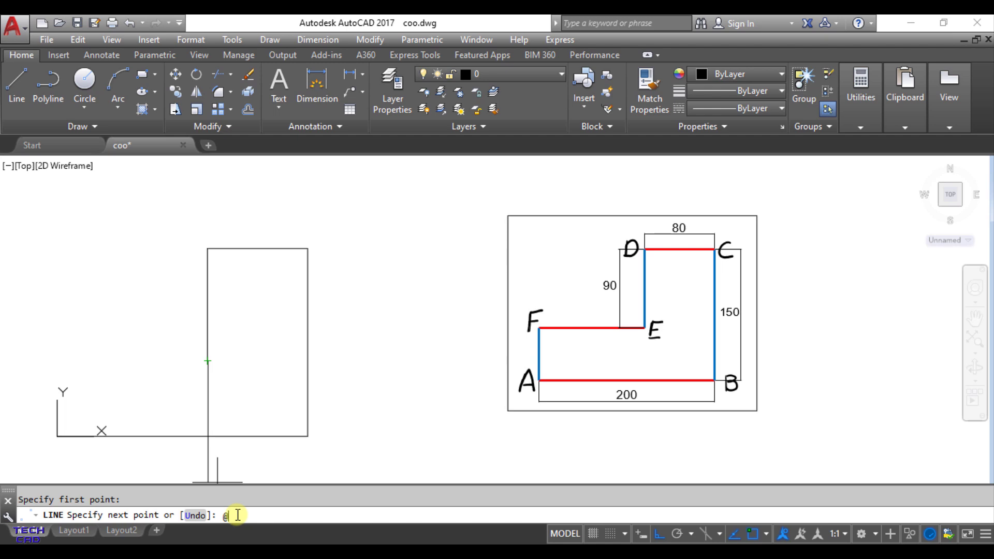
pyautogui.write('-120,0')
pyautogui.press('Return')
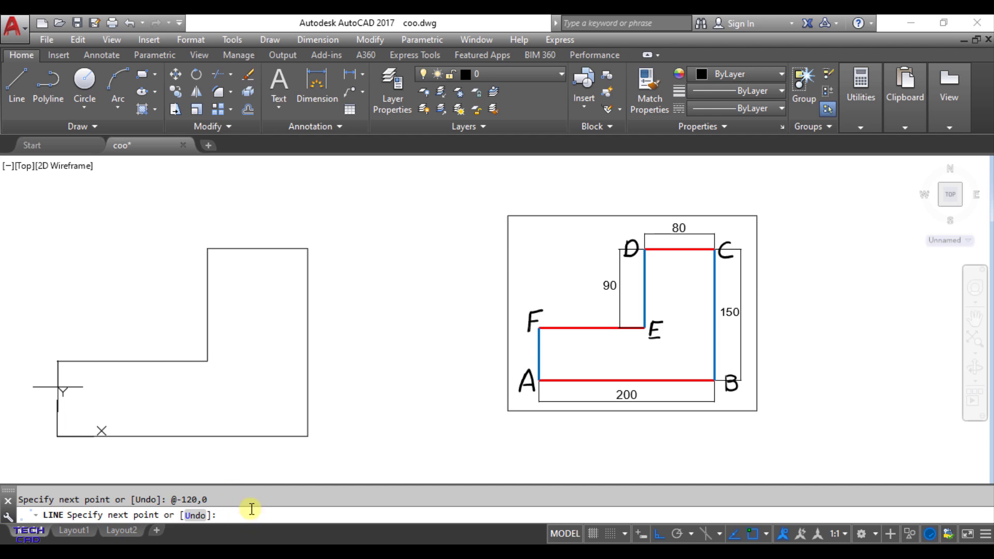
# Draw the 60-unit edge F–A down to the origin with @0,-60 and exit LINE.
pyautogui.write('@')
pyautogui.write('0,-60')
pyautogui.press('Return')
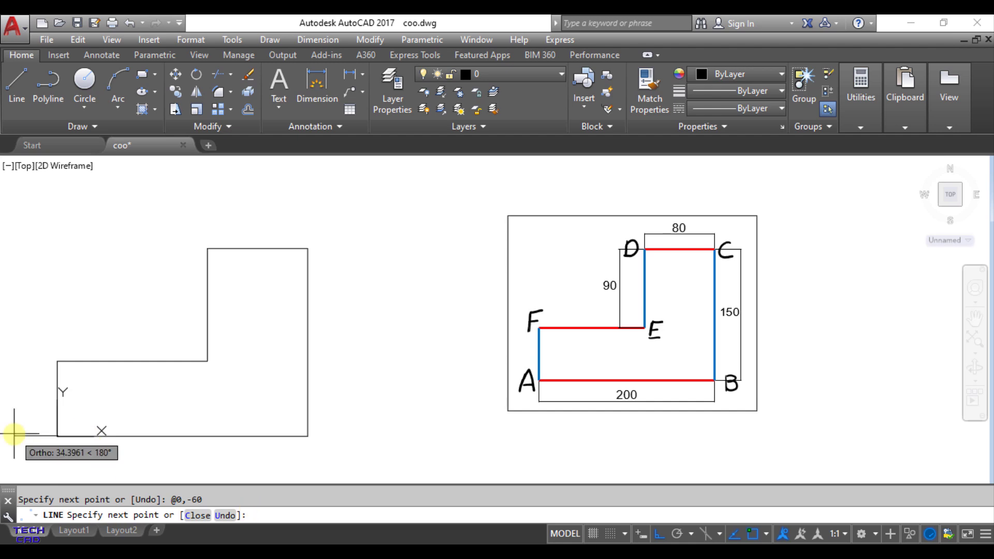
pyautogui.press('Escape')
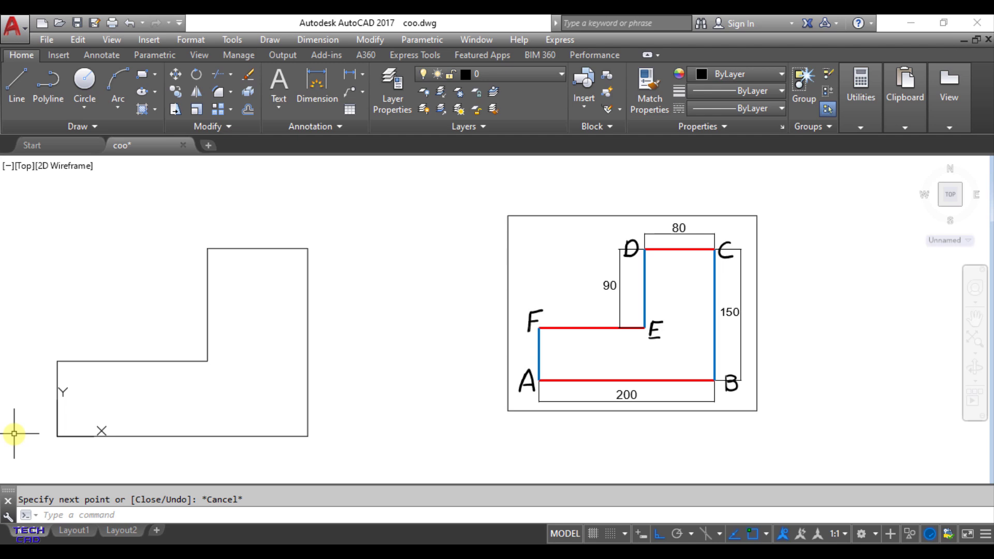
# Place a 150 linear dimension right of the right edge and an 80 dimension above the top edge.
pyautogui.click(350, 76)
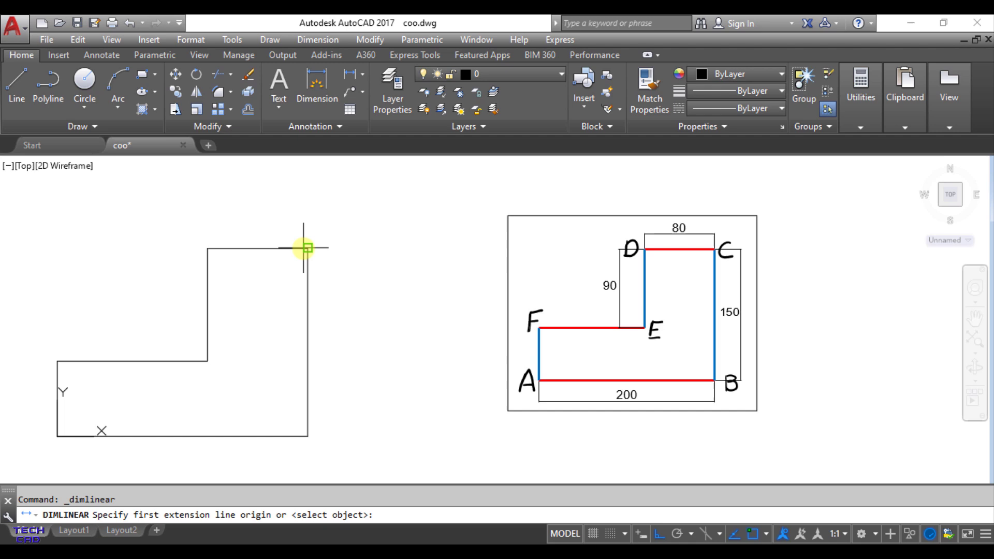
pyautogui.click(309, 248)
pyautogui.click(308, 436)
pyautogui.click(362, 409)
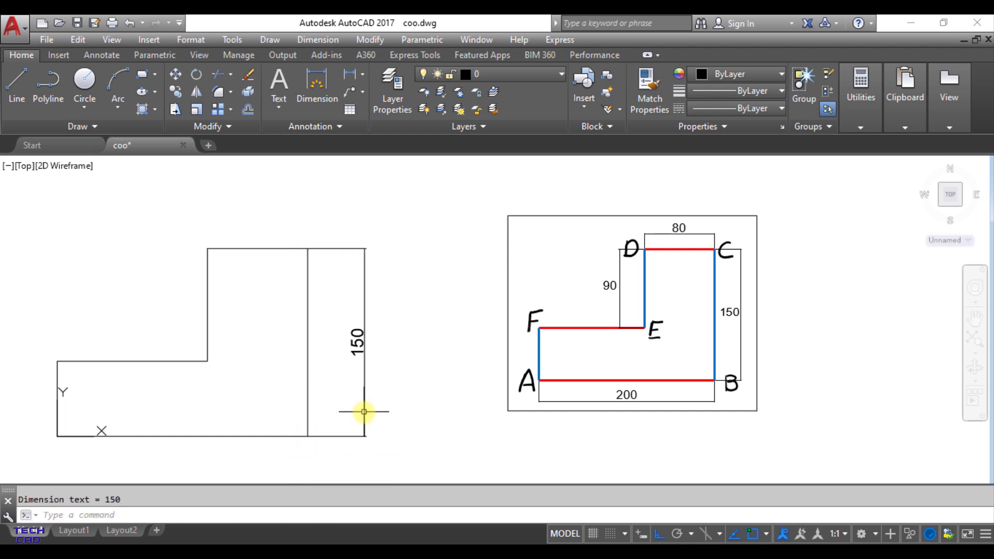
pyautogui.press('Return')
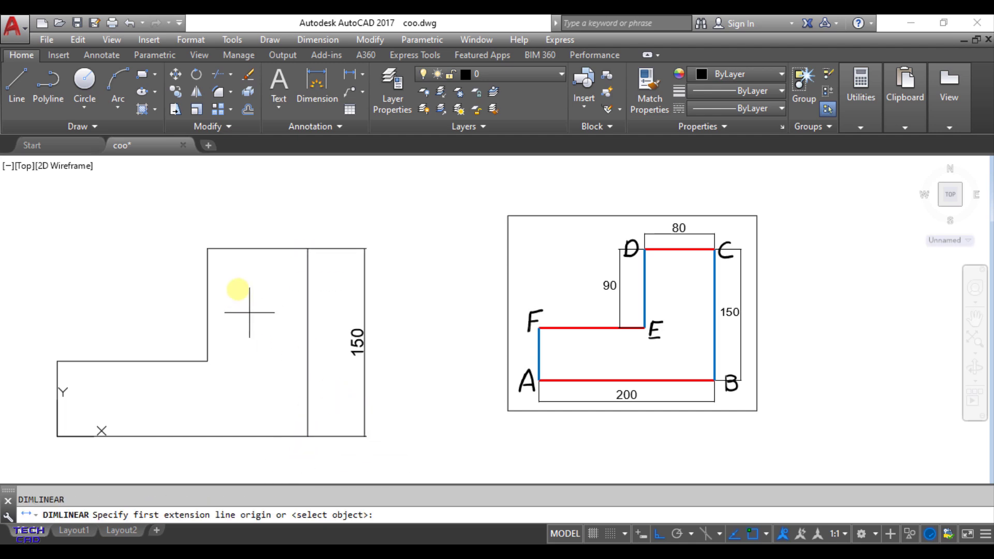
pyautogui.click(208, 248)
pyautogui.click(308, 249)
pyautogui.click(303, 231)
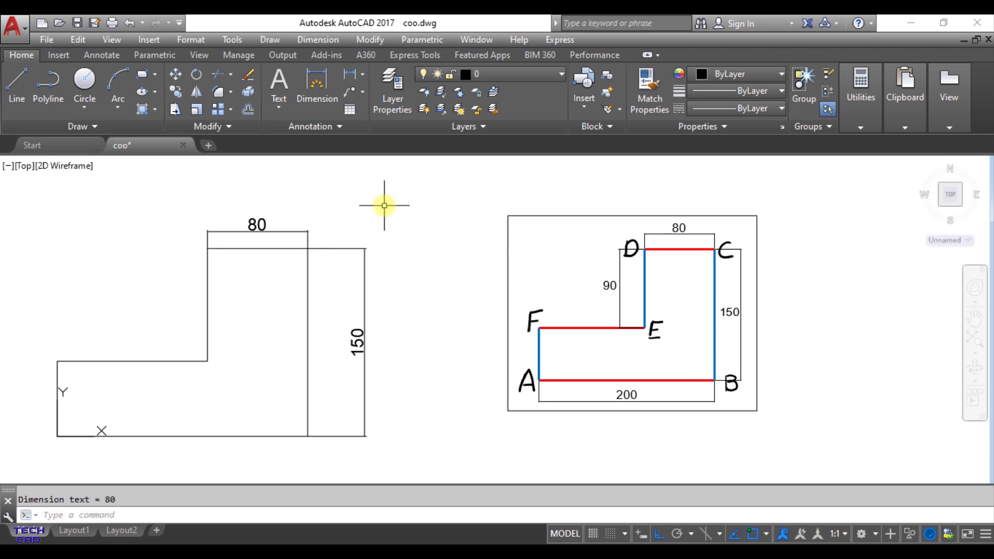